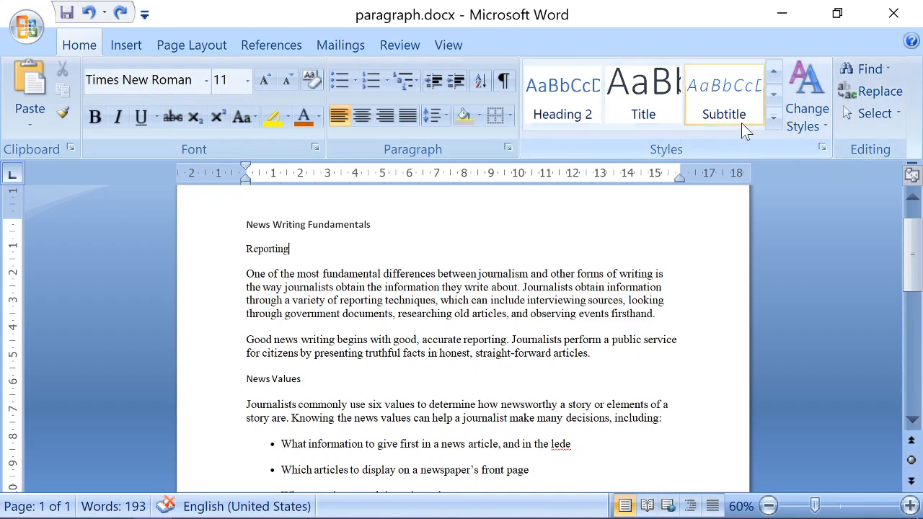
Step: Apply the Title style to the "Reporting" line
{"action": "left_click", "coordinate": [774, 120]}
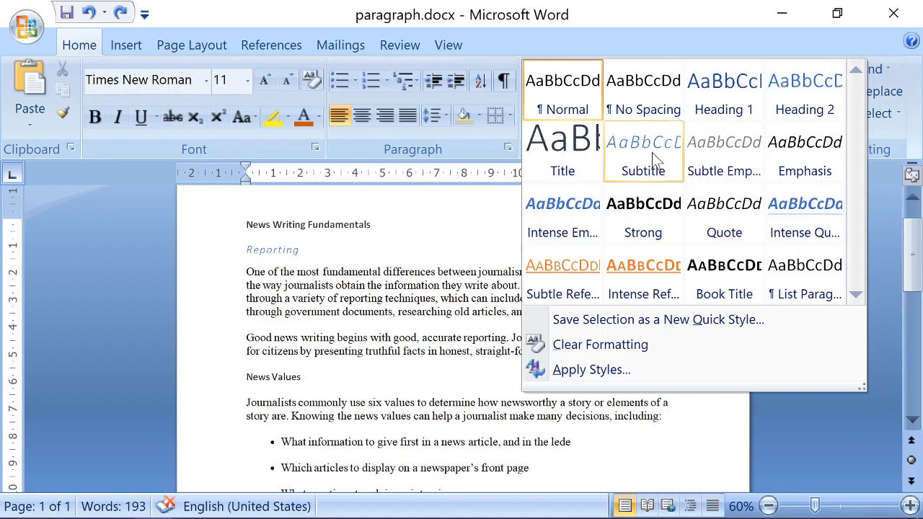
{"action": "left_click", "coordinate": [364, 234]}
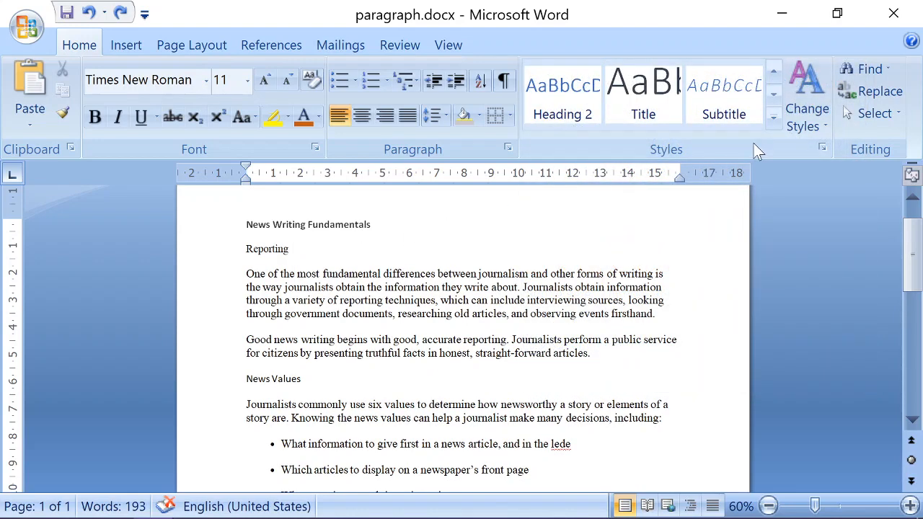
{"action": "left_click", "coordinate": [773, 124]}
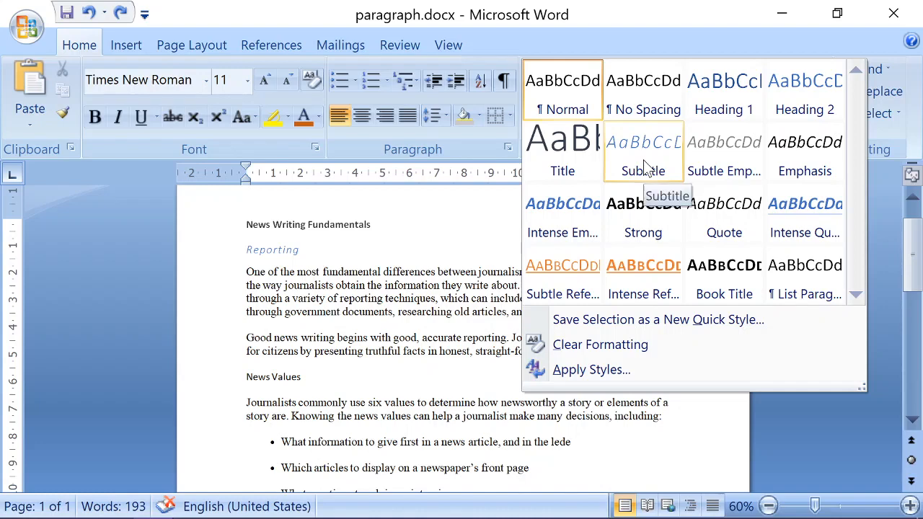
{"action": "left_click", "coordinate": [573, 152]}
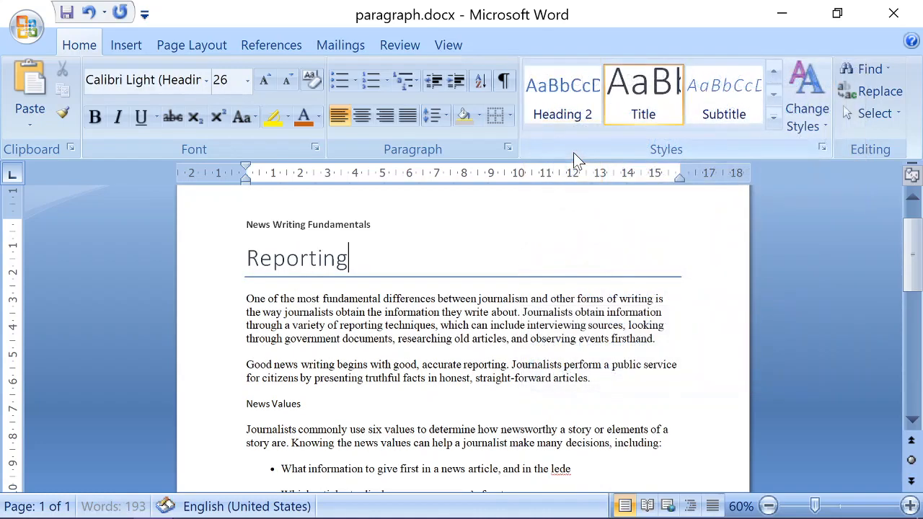
Step: Apply the Heading 2 style to the "News Writing Fundamentals" line
{"action": "left_click", "coordinate": [350, 225]}
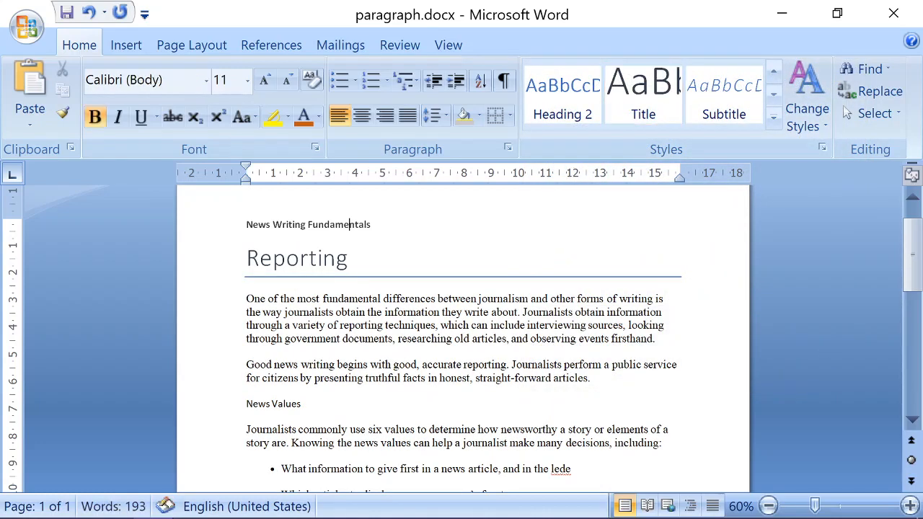
{"action": "left_click", "coordinate": [774, 122]}
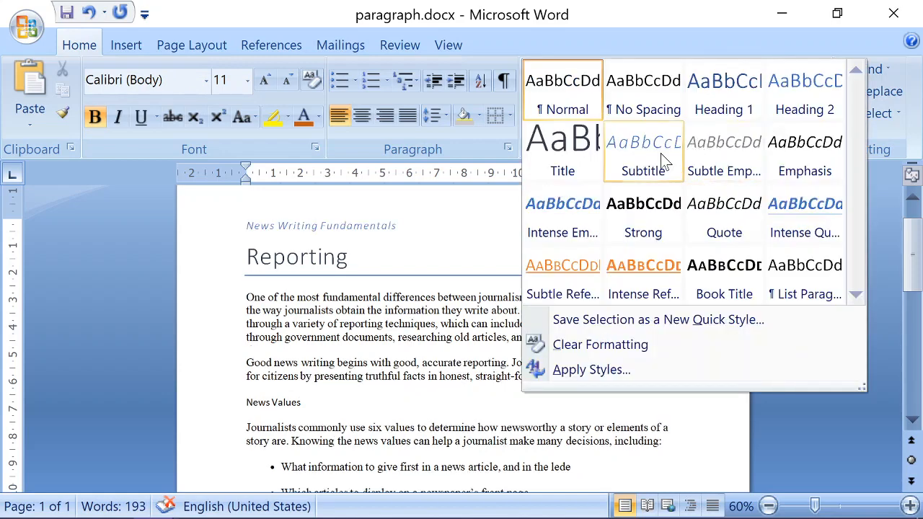
{"action": "left_click", "coordinate": [800, 110]}
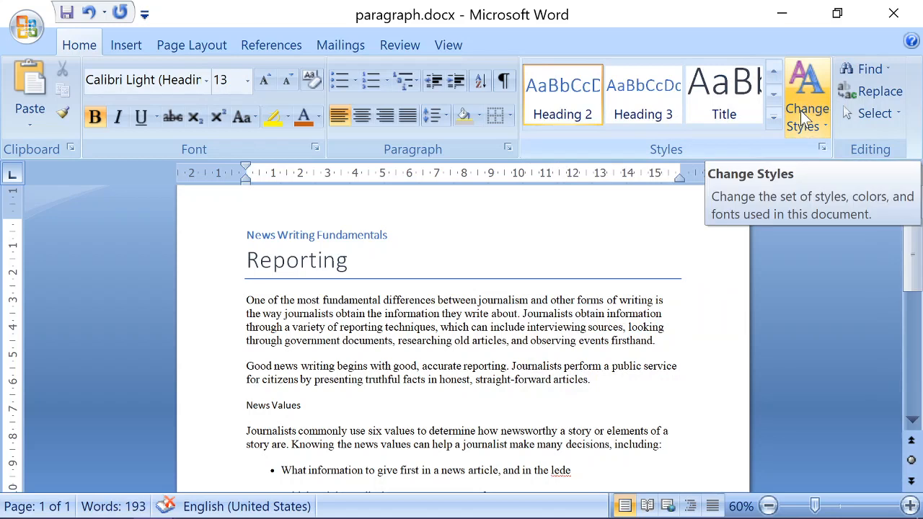
Step: Change the document's style set to Traditional
{"action": "left_click", "coordinate": [825, 124]}
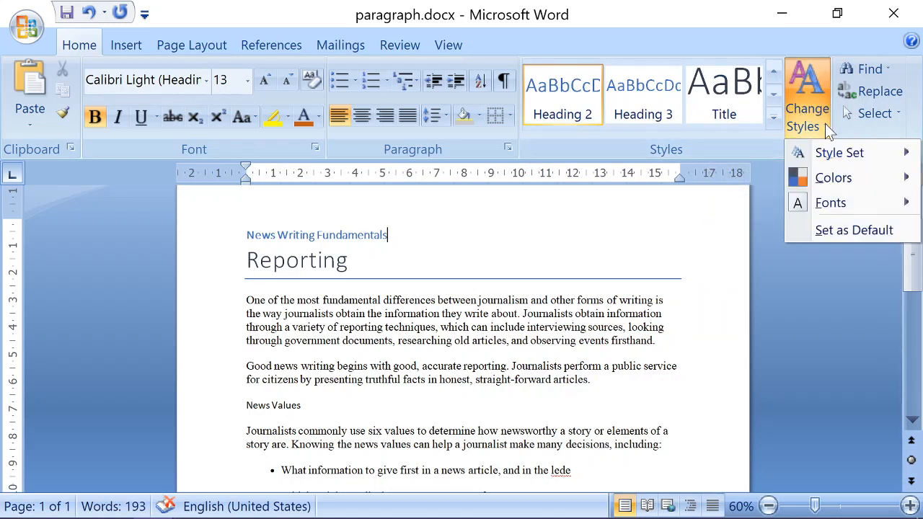
{"action": "mouse_move", "coordinate": [831, 155]}
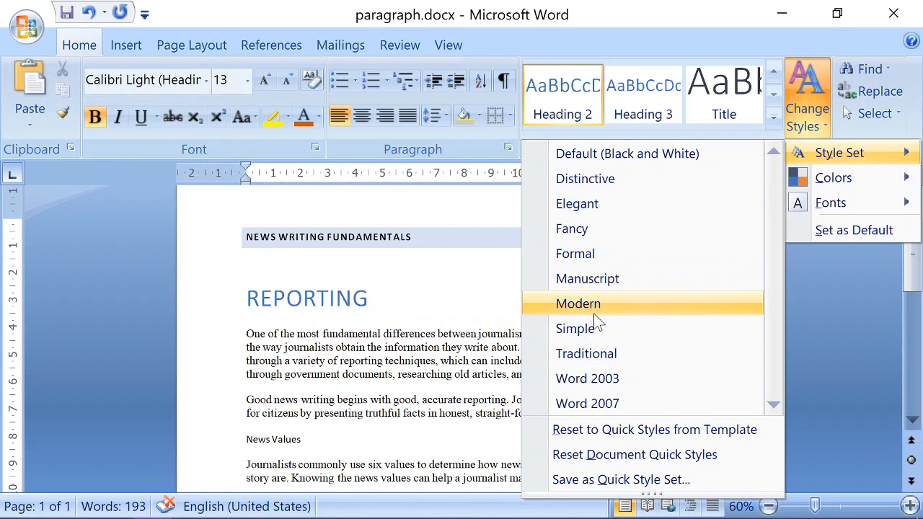
{"action": "left_click", "coordinate": [592, 354]}
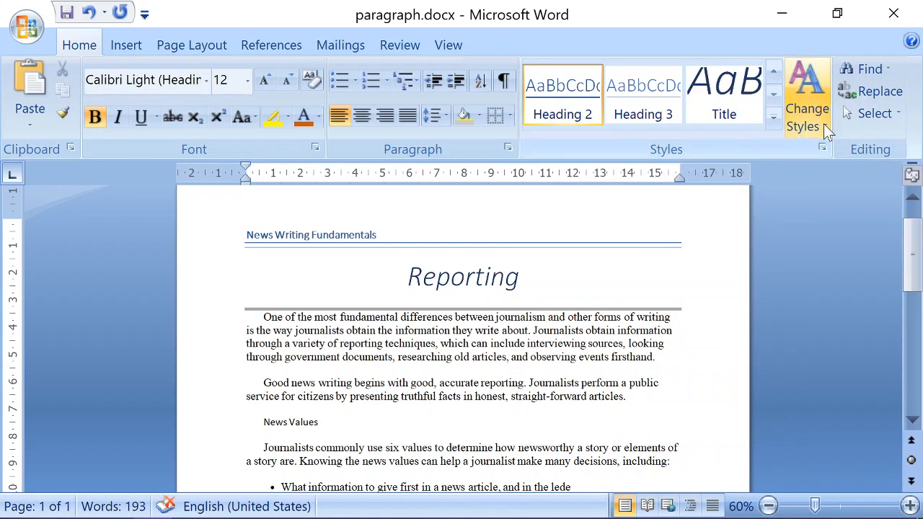
{"action": "left_click", "coordinate": [828, 129]}
{"action": "mouse_move", "coordinate": [839, 181]}
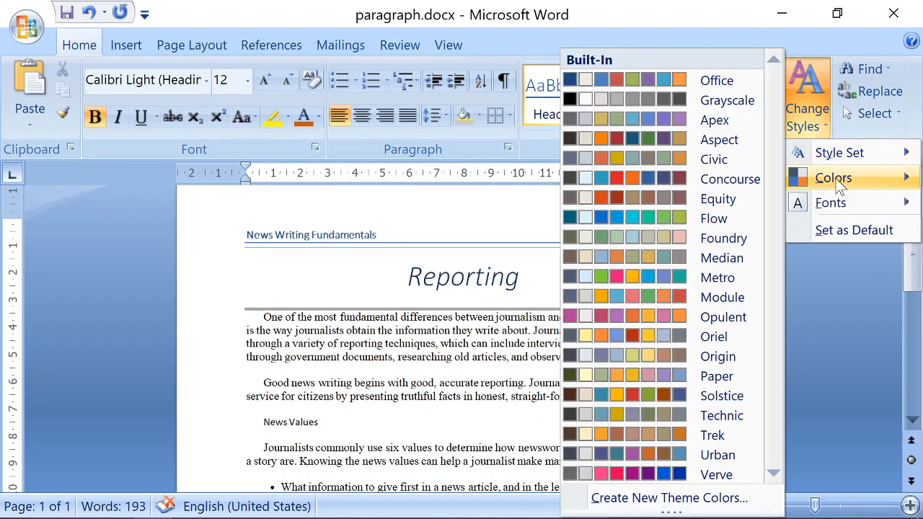
{"action": "left_click", "coordinate": [826, 291]}
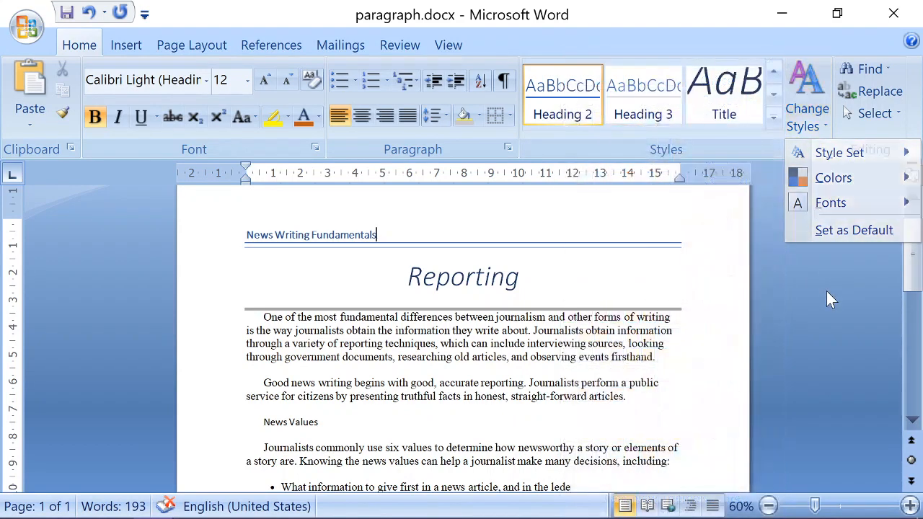
Step: Apply the preset font color to the entire document text and change the theme colors to Metro
{"action": "key", "text": "ctrl+a"}
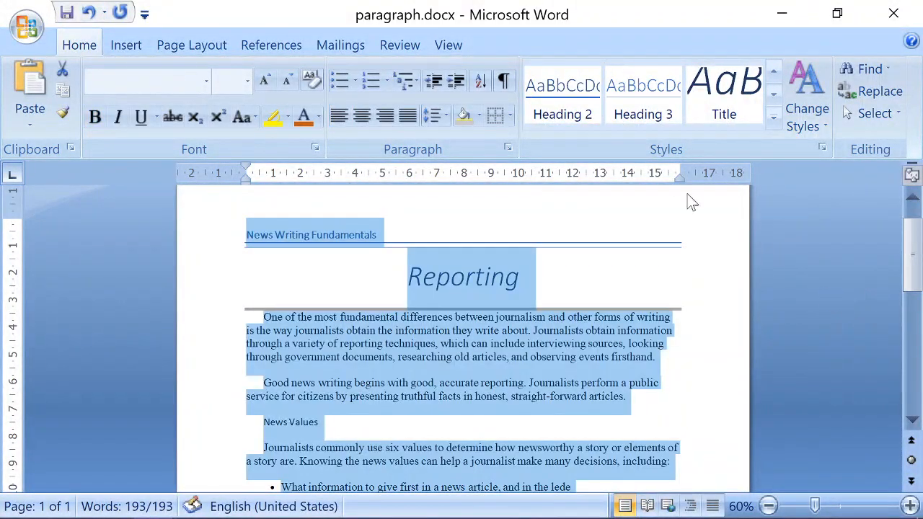
{"action": "left_click", "coordinate": [305, 117]}
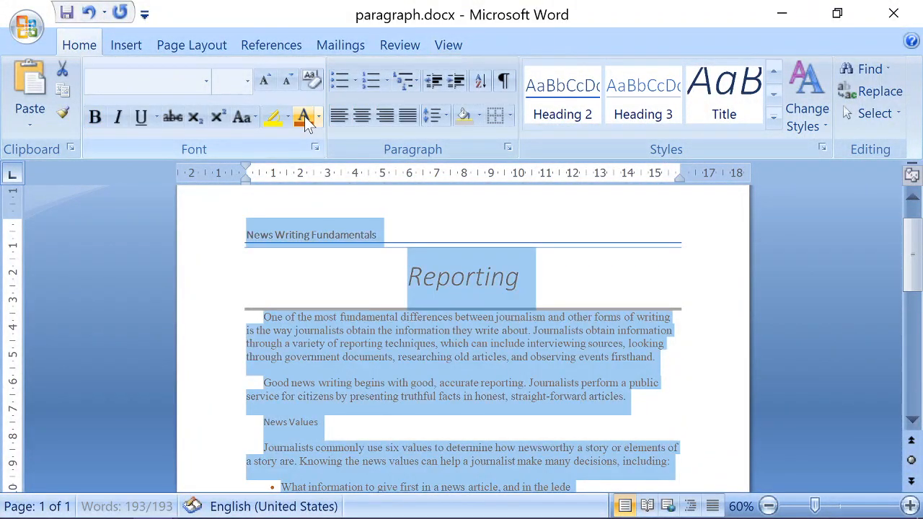
{"action": "left_click", "coordinate": [825, 129]}
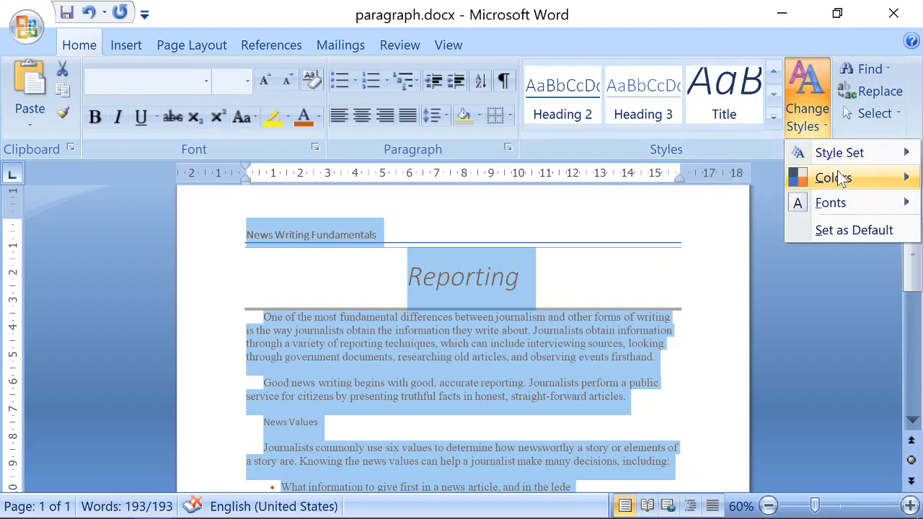
{"action": "mouse_move", "coordinate": [844, 178]}
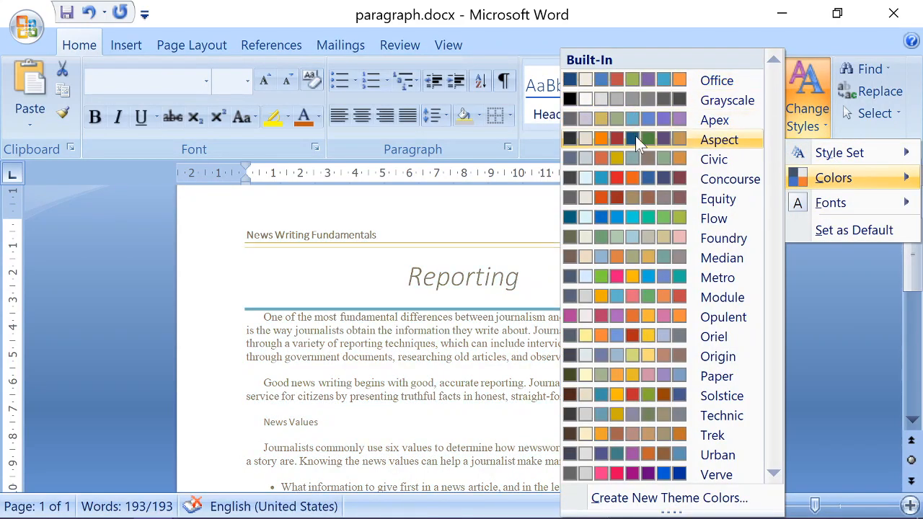
{"action": "left_click", "coordinate": [648, 269]}
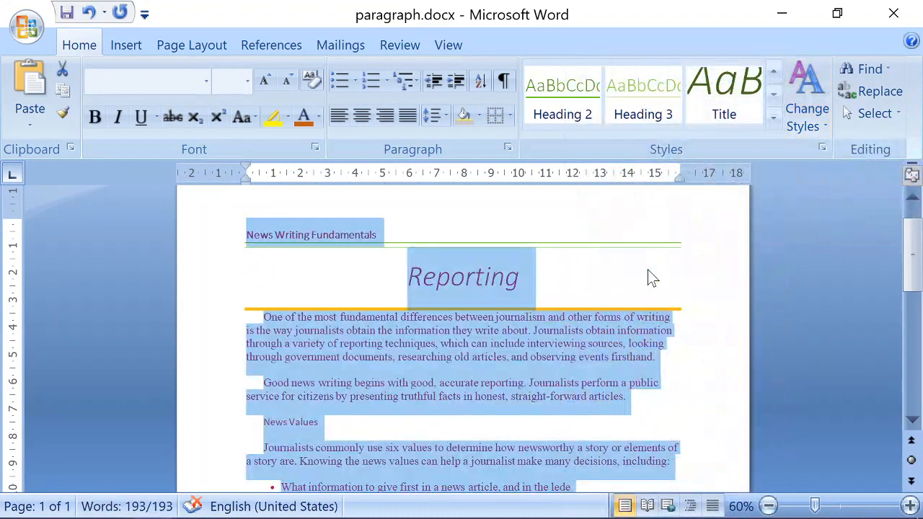
Step: Change the document's theme fonts to the built-in Office set of Cambria and Calibri
{"action": "left_click", "coordinate": [821, 126]}
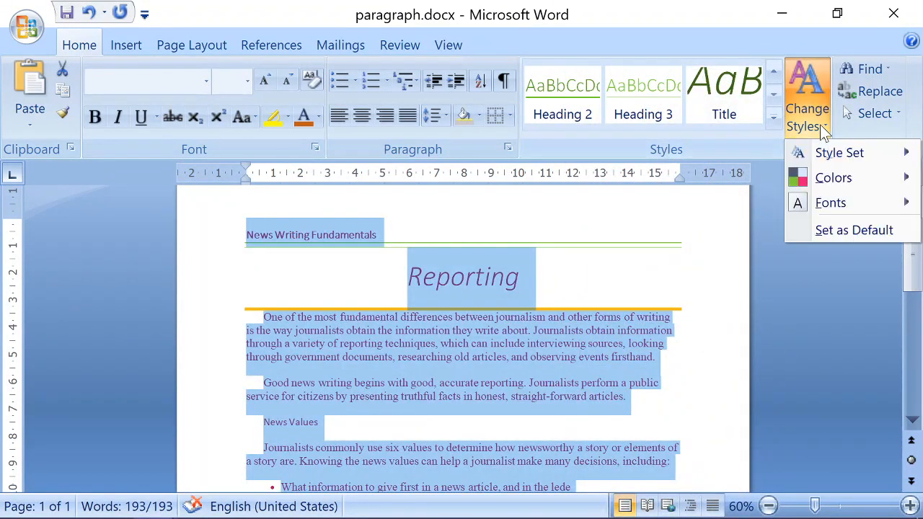
{"action": "mouse_move", "coordinate": [830, 204]}
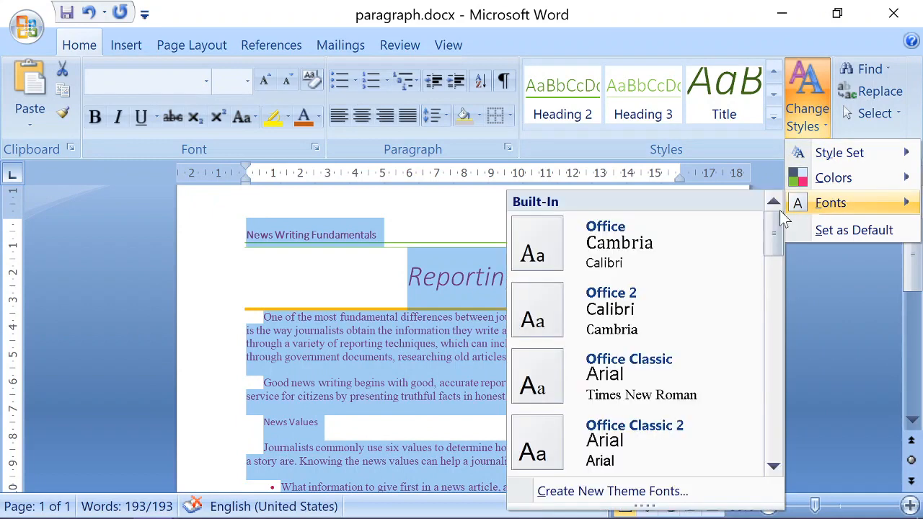
{"action": "left_click", "coordinate": [656, 248]}
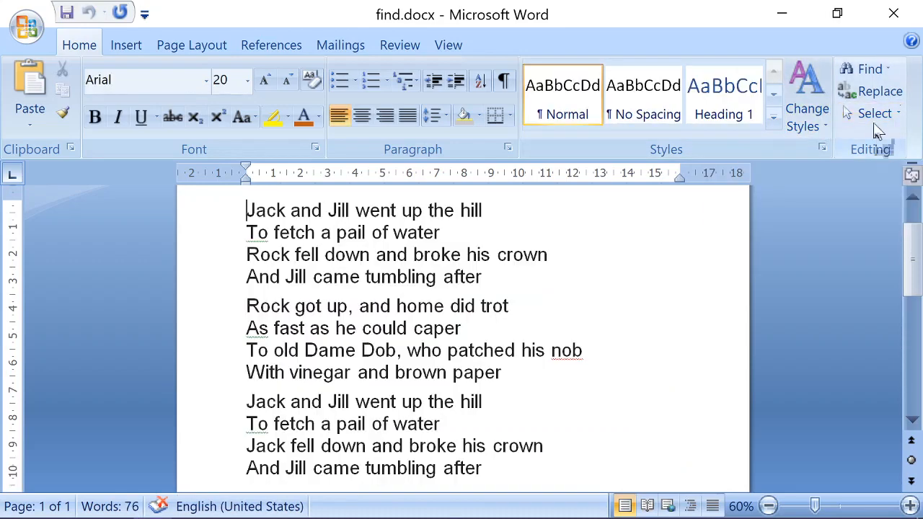
Step: Search find.docx for the first occurrence of "jack"
{"action": "left_click", "coordinate": [871, 66]}
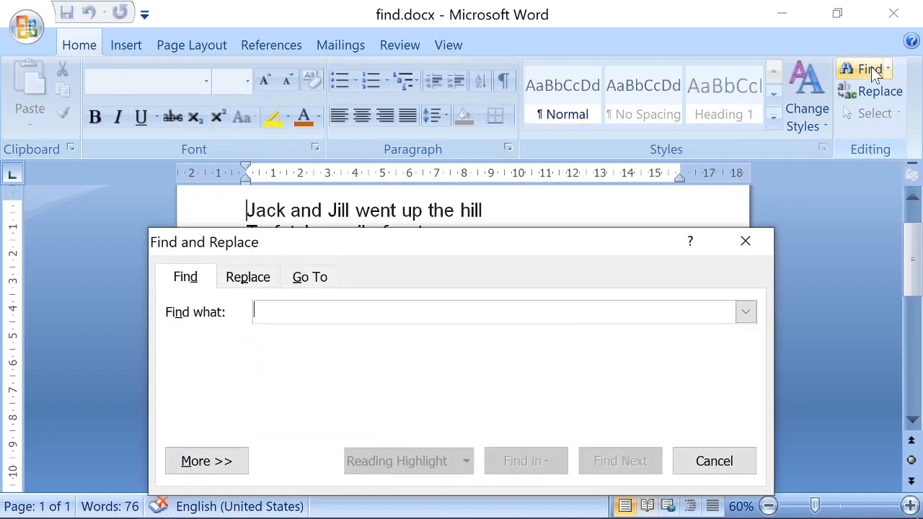
{"action": "type", "text": "jack"}
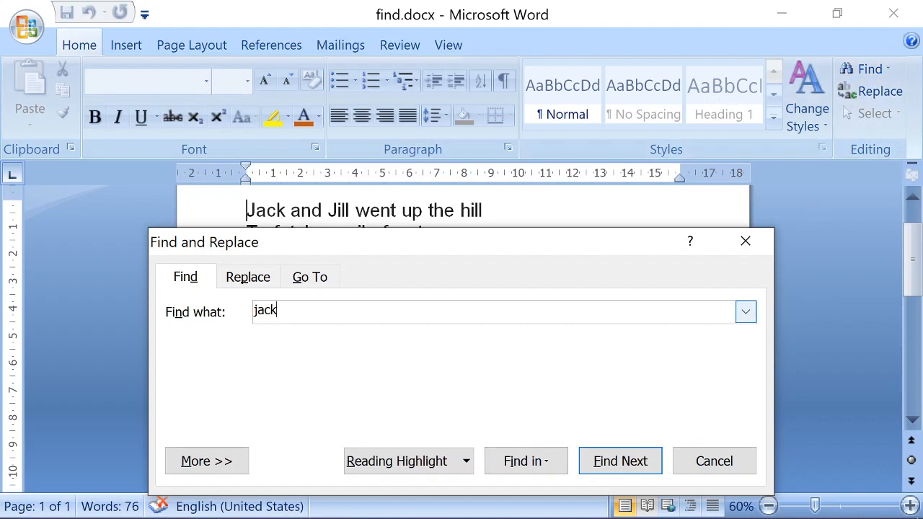
{"action": "left_click", "coordinate": [536, 465]}
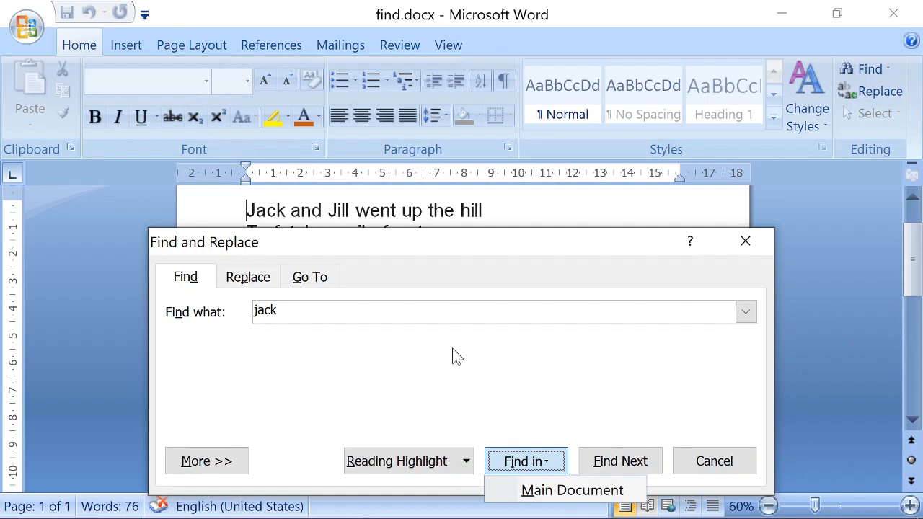
{"action": "left_click", "coordinate": [608, 466]}
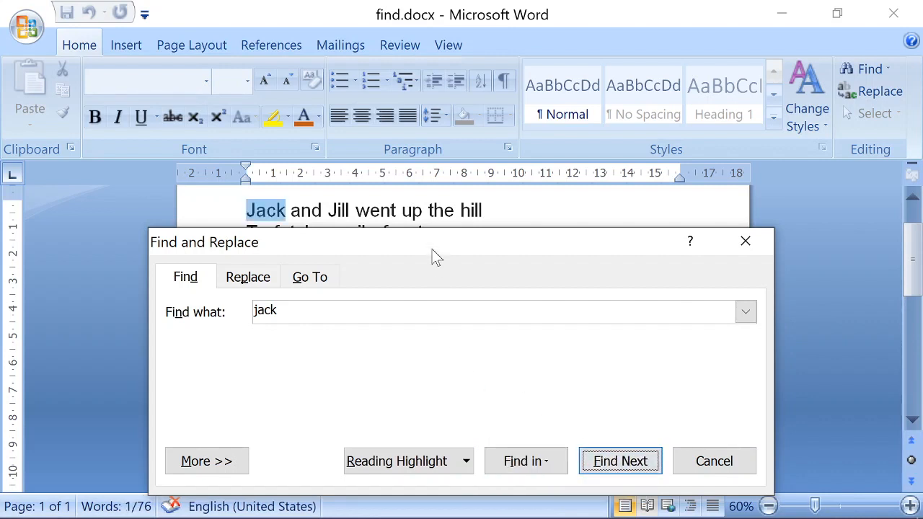
Step: Step through the next two occurrences of "jack" with the rhyme in view, and close the search
{"action": "left_click_drag", "start_coordinate": [435, 246], "coordinate": [646, 197]}
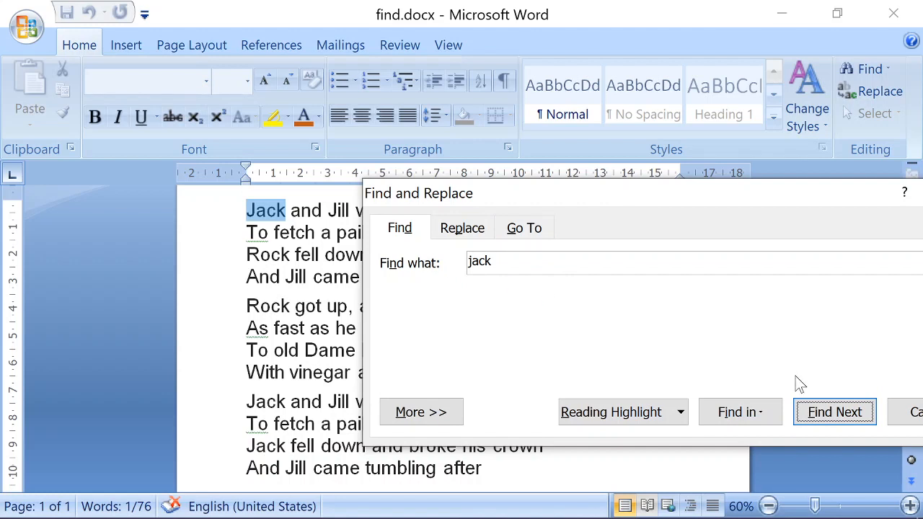
{"action": "left_click", "coordinate": [813, 418]}
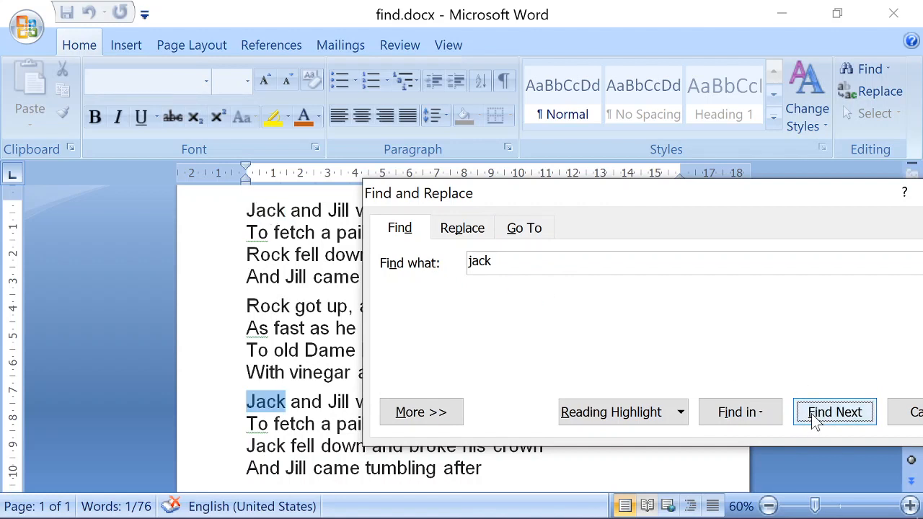
{"action": "left_click", "coordinate": [811, 414]}
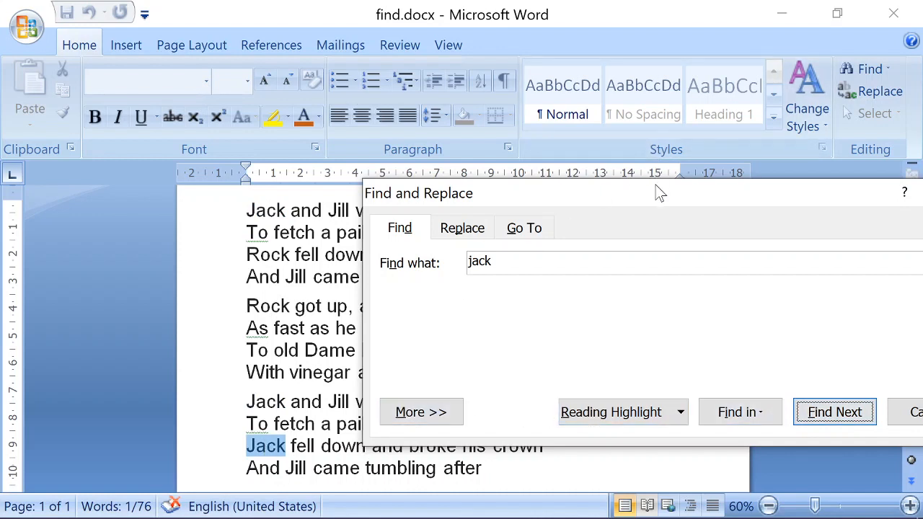
{"action": "left_click_drag", "start_coordinate": [657, 191], "coordinate": [470, 202]}
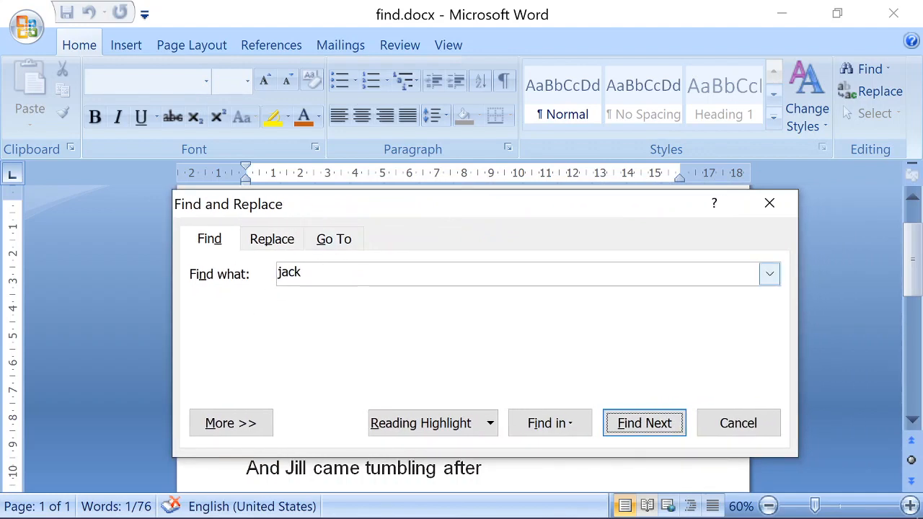
{"action": "left_click", "coordinate": [728, 424]}
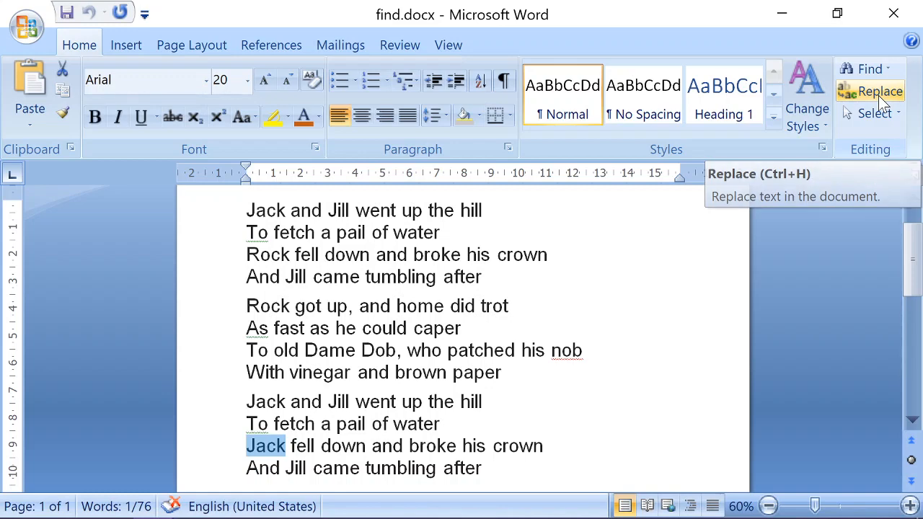
Step: Replace the selected "Jack" with "rock" and decline to continue searching from the beginning of the document
{"action": "left_click", "coordinate": [878, 95]}
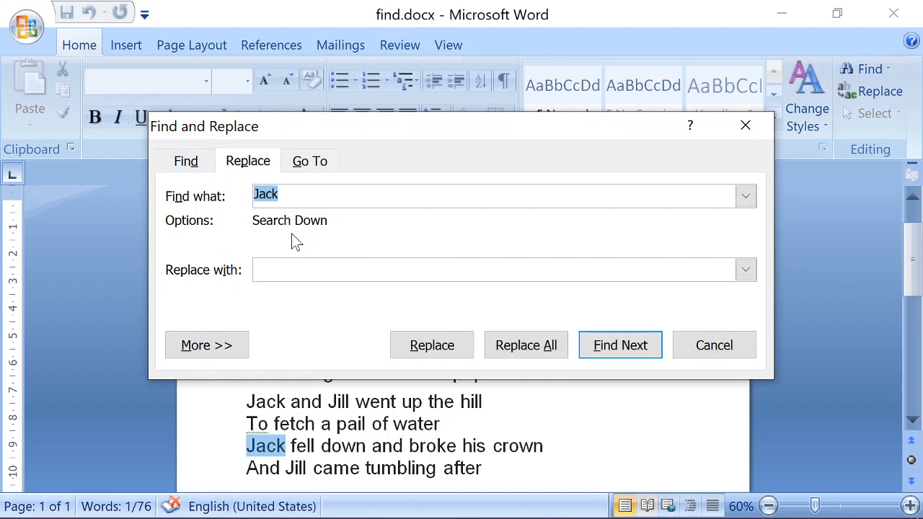
{"action": "key", "text": "Tab"}
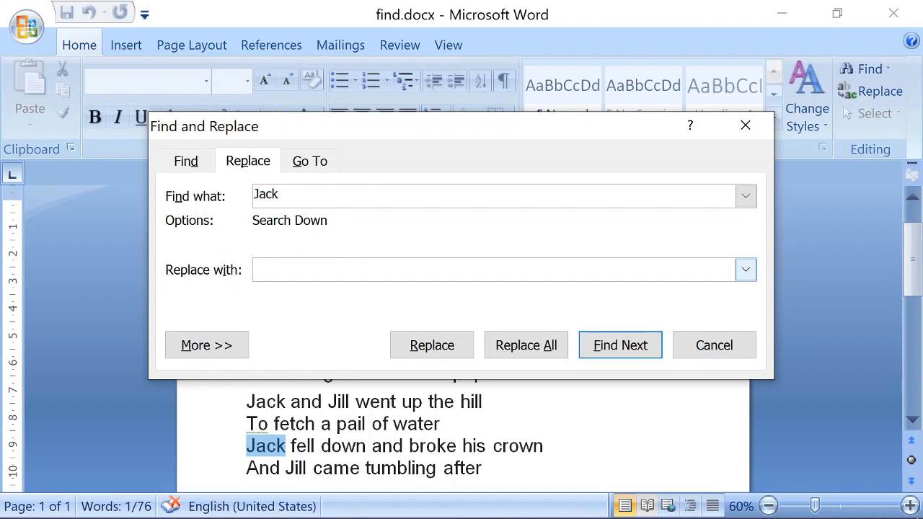
{"action": "type", "text": "rock"}
{"action": "left_click", "coordinate": [433, 347]}
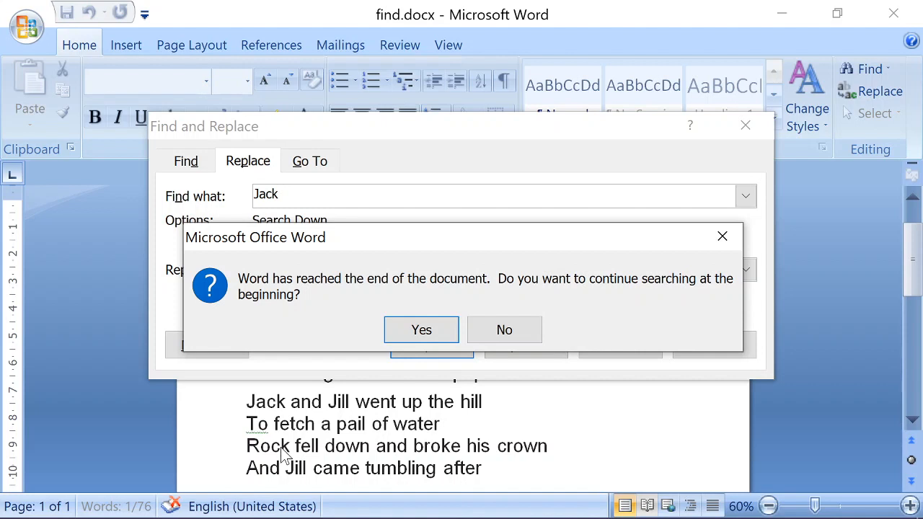
{"action": "left_click", "coordinate": [511, 328]}
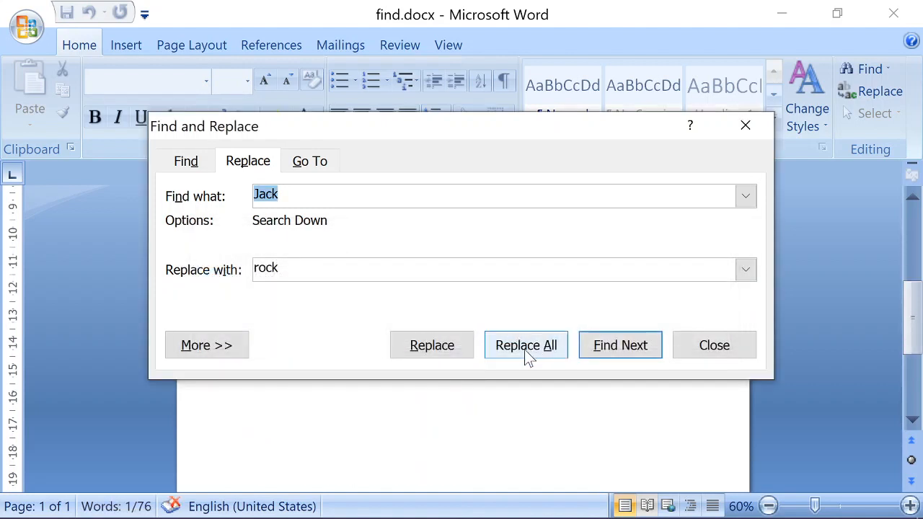
Step: Replace all remaining occurrences of "Jack" with "rock", continuing the search from the beginning of the document
{"action": "left_click", "coordinate": [523, 350]}
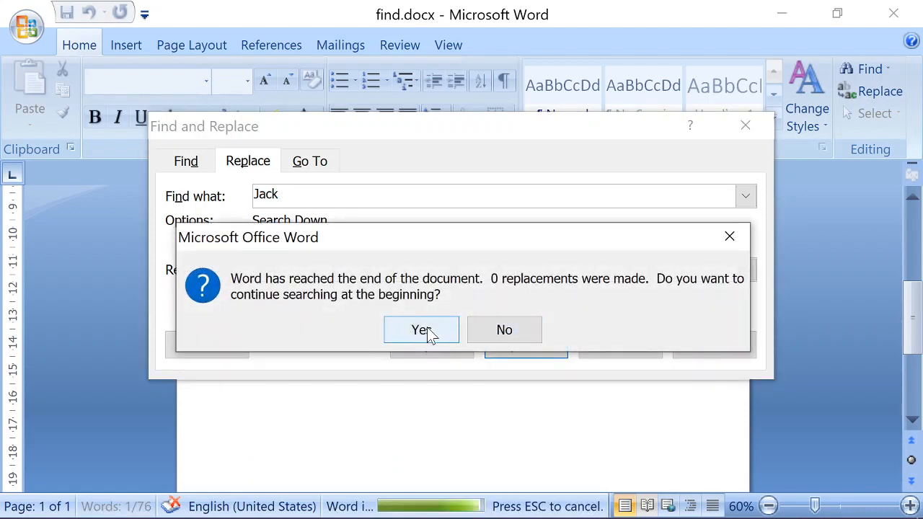
{"action": "left_click", "coordinate": [425, 329]}
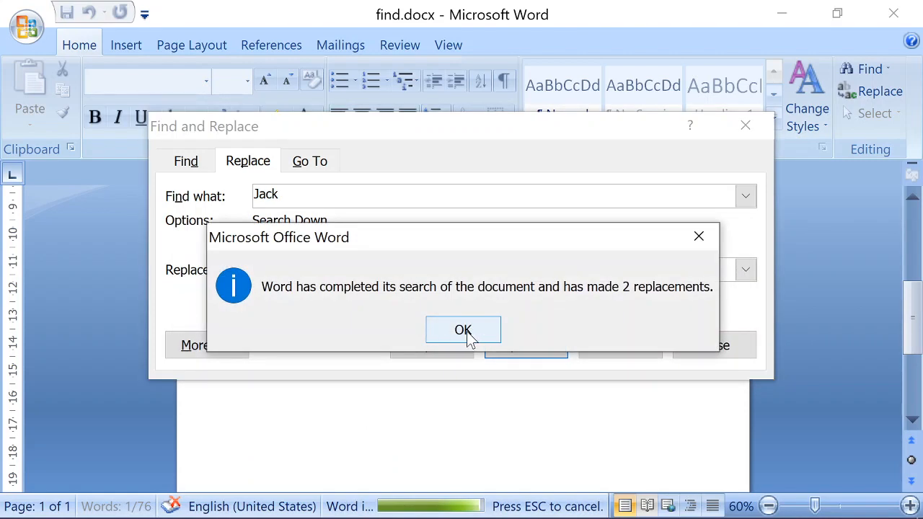
Step: Finish the replacement, close Find and Replace, and review the replaced words from the start of the rhyme
{"action": "left_click", "coordinate": [468, 337]}
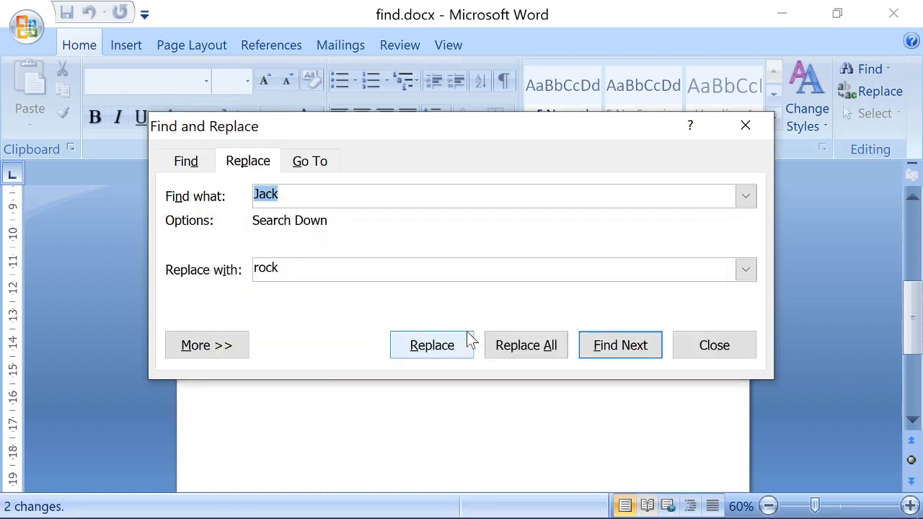
{"action": "left_click", "coordinate": [743, 128]}
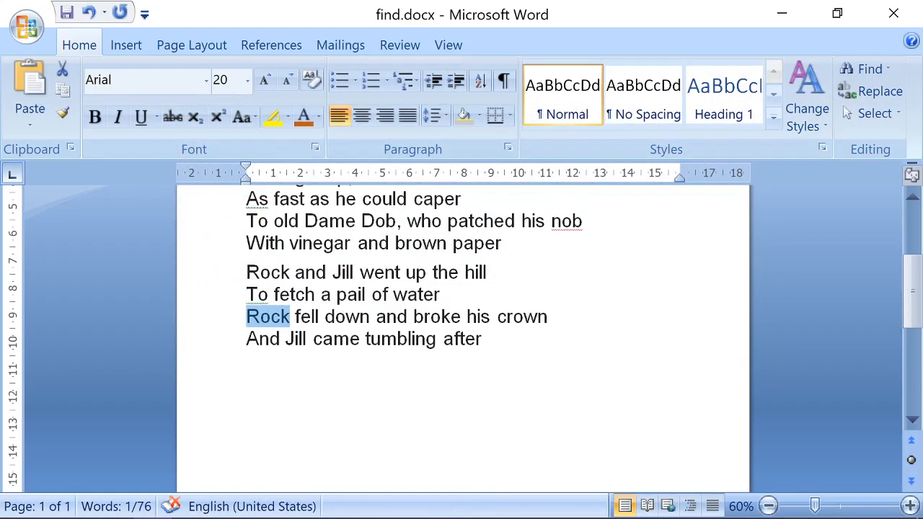
{"action": "scroll", "coordinate": [210, 210], "scroll_direction": "up", "scroll_amount": 3}
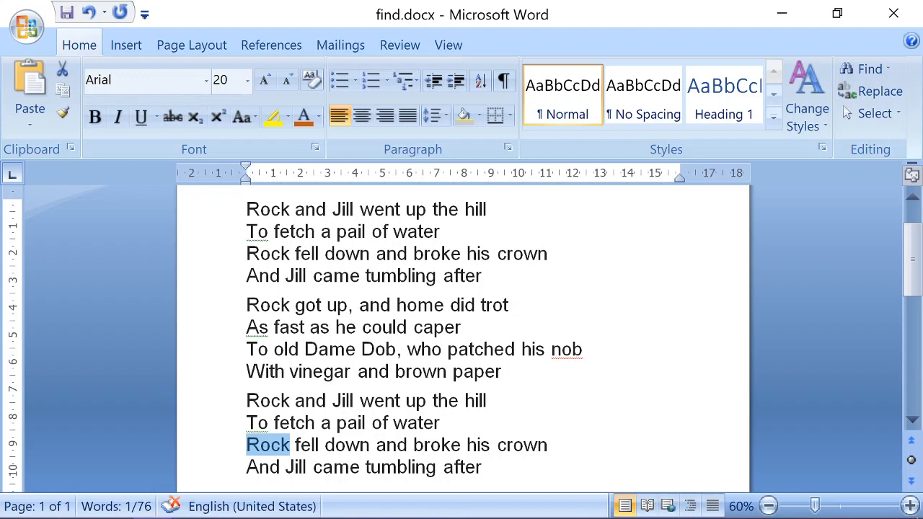
{"action": "left_click", "coordinate": [879, 92]}
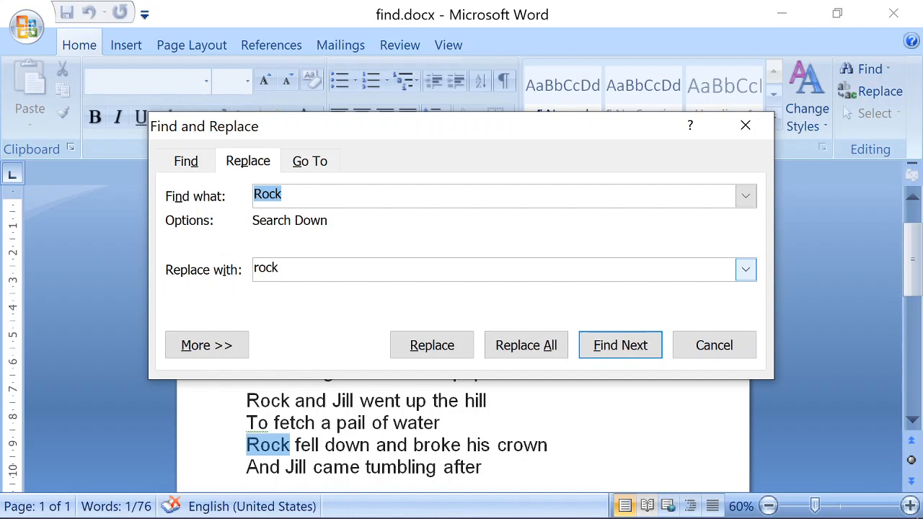
{"action": "left_click", "coordinate": [725, 344]}
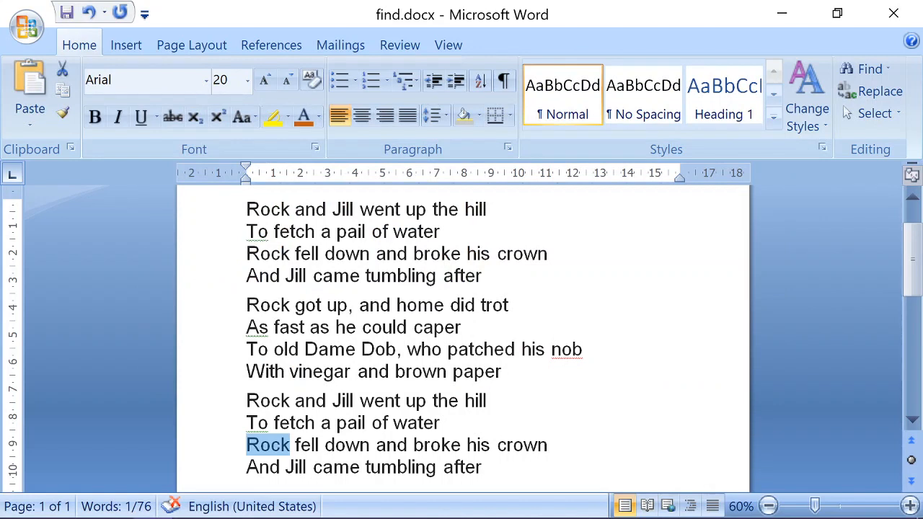
Step: Clear all text from find.docx and draw a five-point star about 5.5 cm high and 5.8 cm wide
{"action": "key", "text": "ctrl+a"}
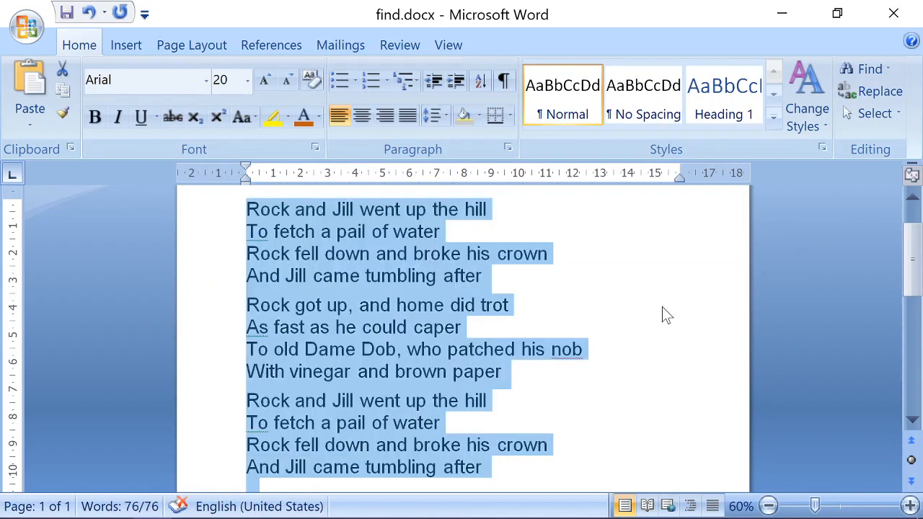
{"action": "key", "text": "Delete"}
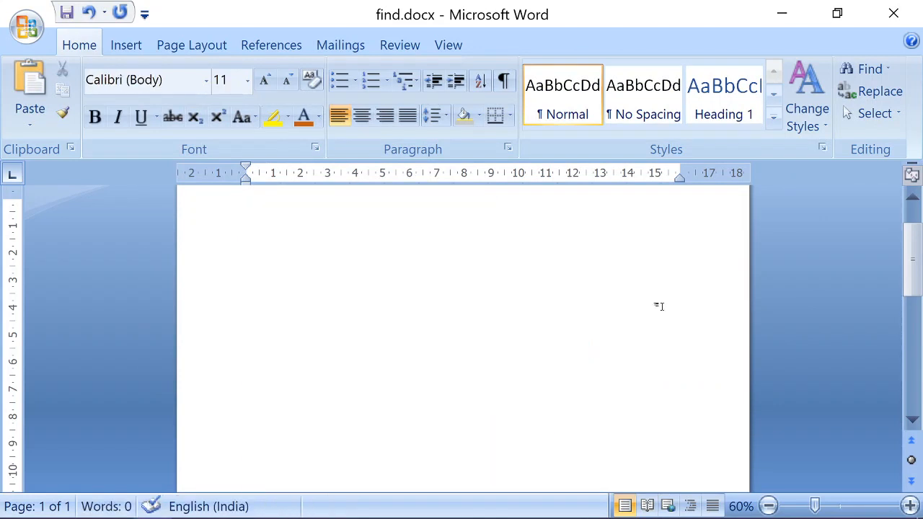
{"action": "left_click", "coordinate": [119, 47]}
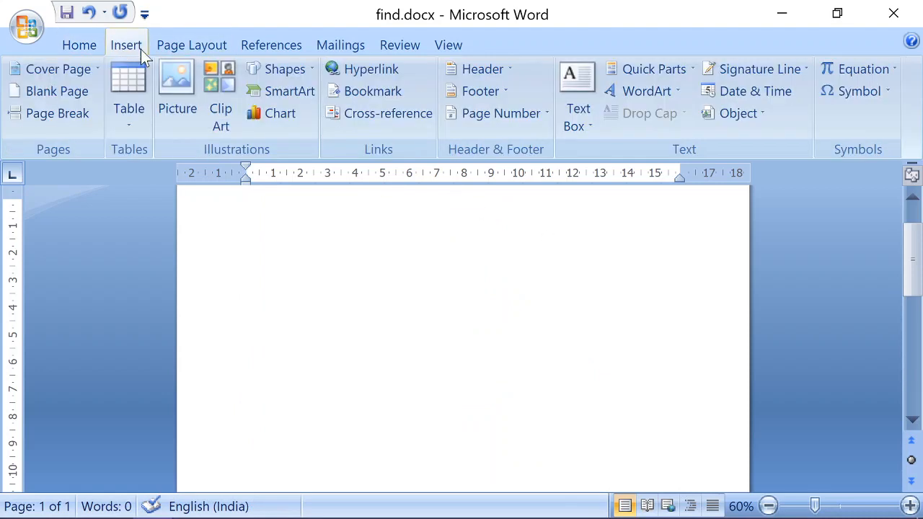
{"action": "left_click", "coordinate": [291, 68]}
{"action": "left_click", "coordinate": [358, 134]}
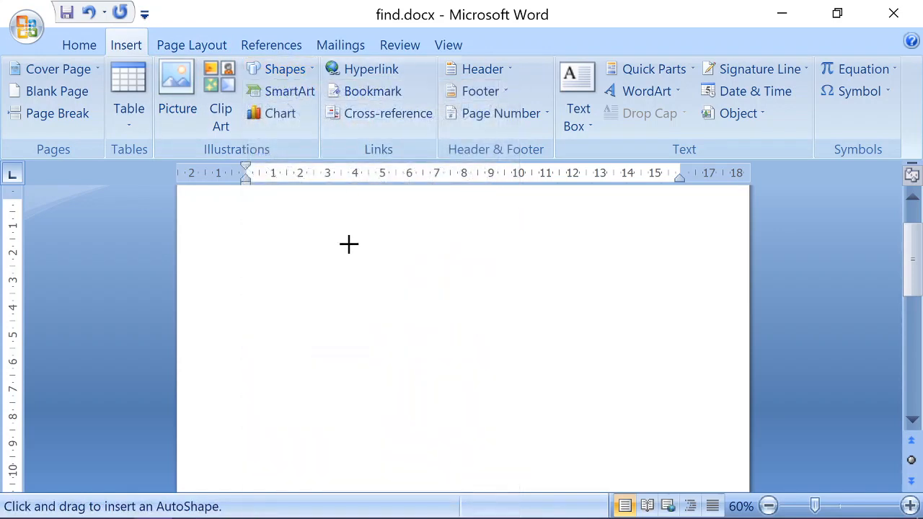
{"action": "left_click_drag", "start_coordinate": [349, 244], "coordinate": [506, 394]}
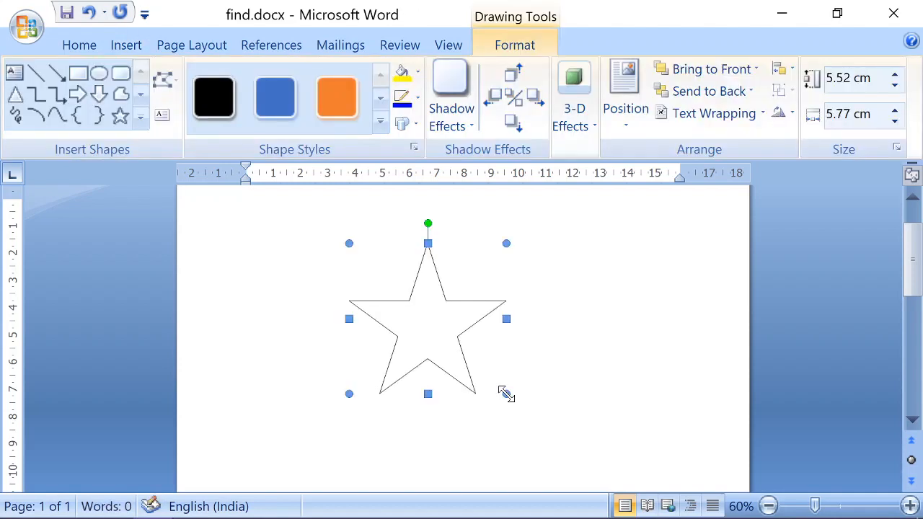
Step: Add a rounded rectangle about 2.54 cm high and wide, overlapping the star's right arm
{"action": "left_click", "coordinate": [121, 74]}
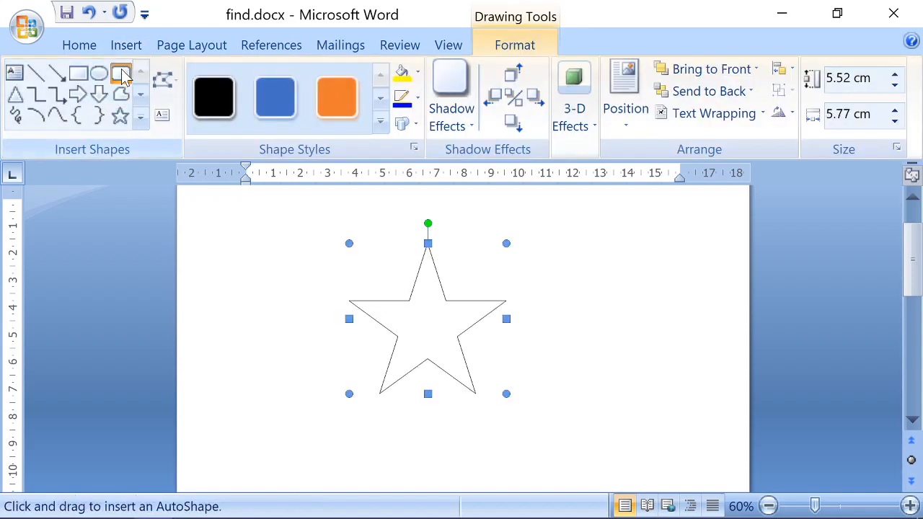
{"action": "left_click", "coordinate": [387, 296]}
{"action": "left_click_drag", "start_coordinate": [449, 324], "coordinate": [541, 297]}
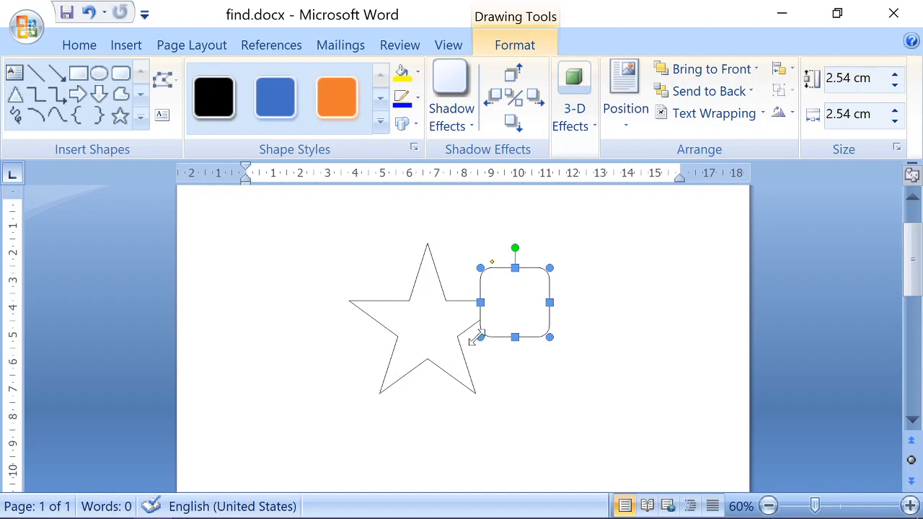
Step: Turn on Select Objects and select the star and the rounded rectangle together with a selection frame
{"action": "left_click", "coordinate": [79, 44]}
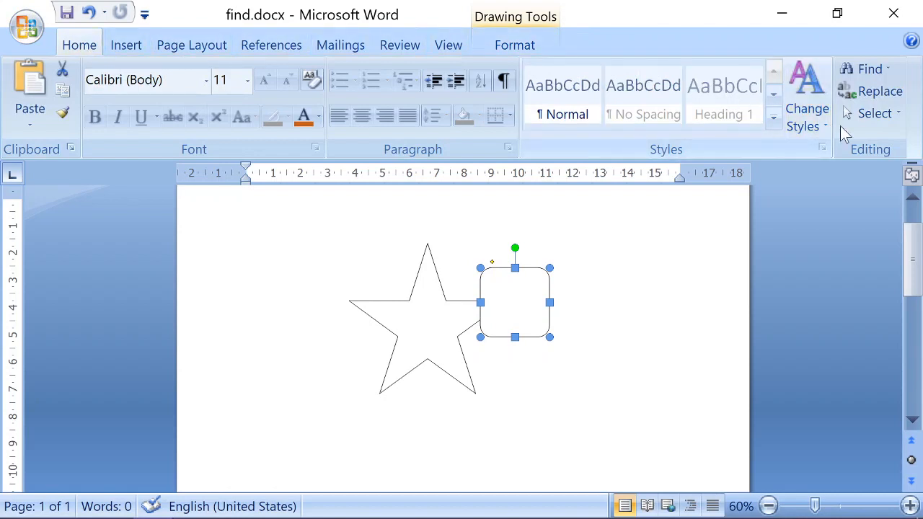
{"action": "left_click", "coordinate": [866, 113]}
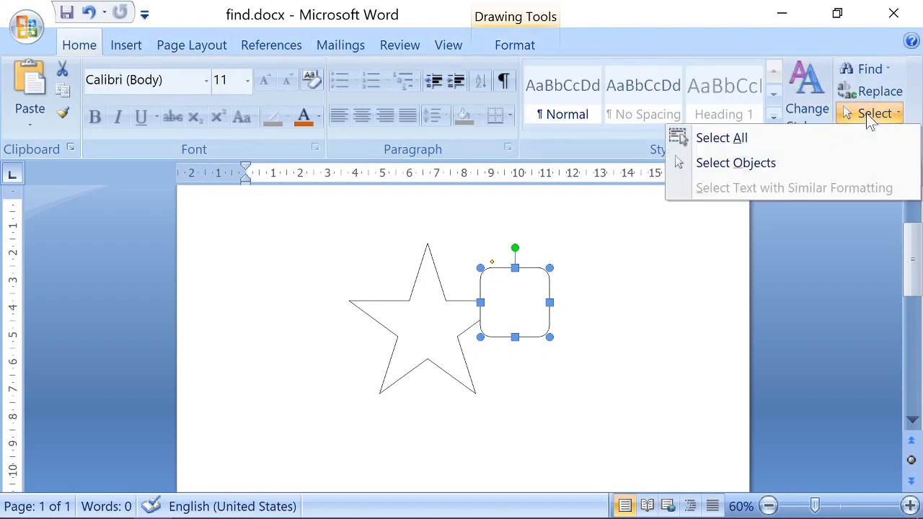
{"action": "left_click", "coordinate": [728, 163]}
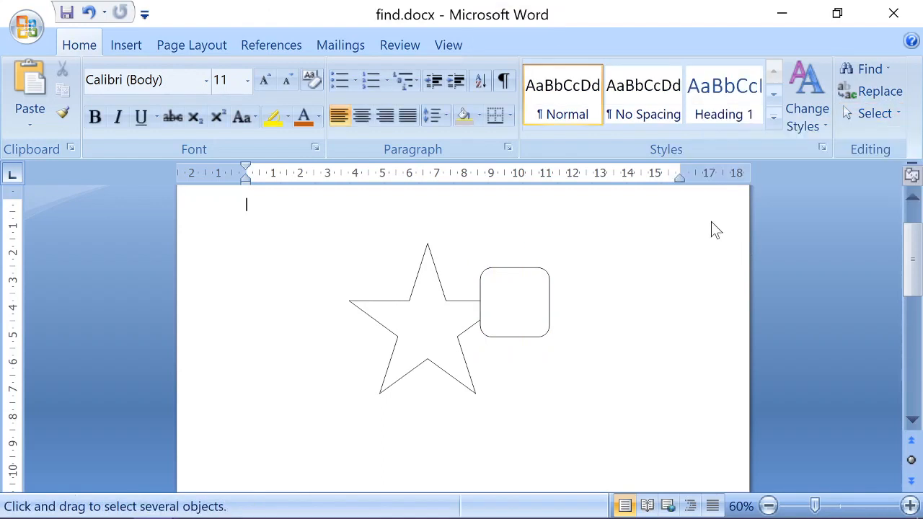
{"action": "left_click", "coordinate": [876, 116]}
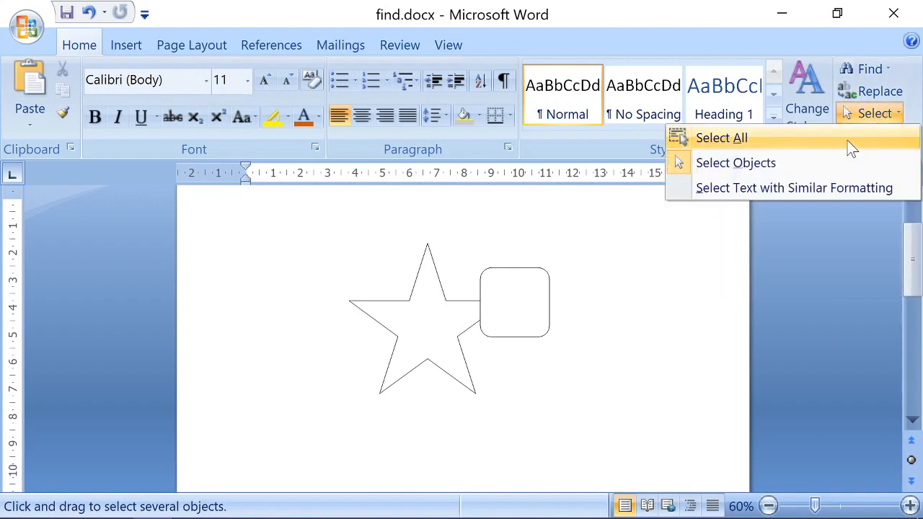
{"action": "left_click", "coordinate": [678, 318]}
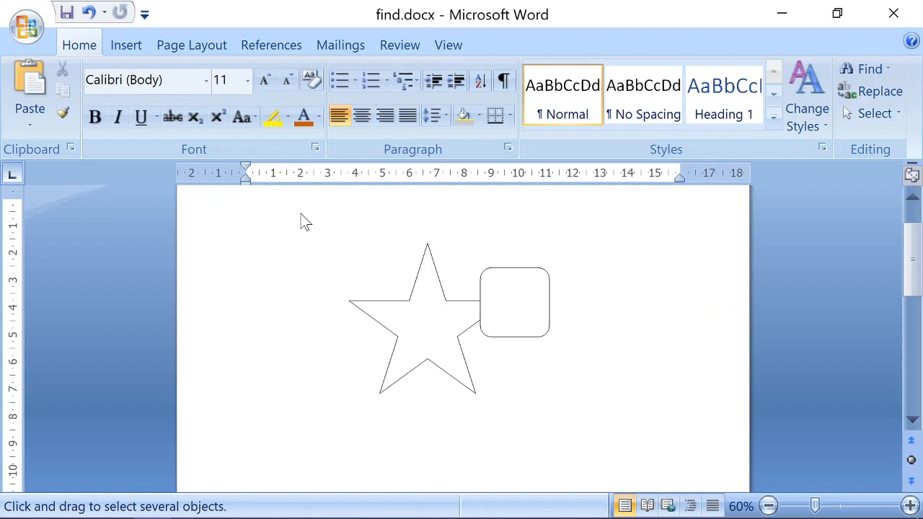
{"action": "mouse_move", "coordinate": [301, 213]}
{"action": "left_mouse_down"}
{"action": "mouse_move", "coordinate": [340, 255]}
{"action": "mouse_move", "coordinate": [566, 410]}
{"action": "mouse_move", "coordinate": [639, 441]}
{"action": "left_mouse_up"}
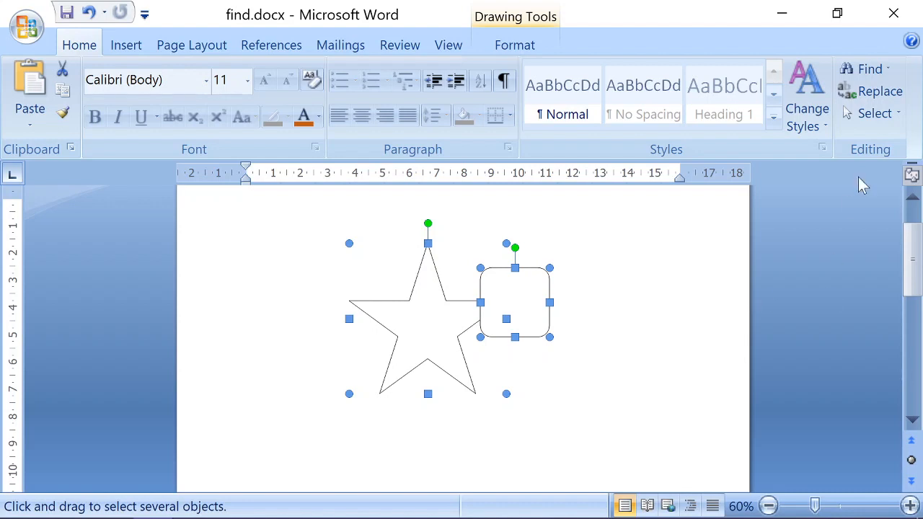
Step: Deselect both shapes, select the rounded rectangle and the star one at a time, and frame both shapes again
{"action": "left_click", "coordinate": [883, 119]}
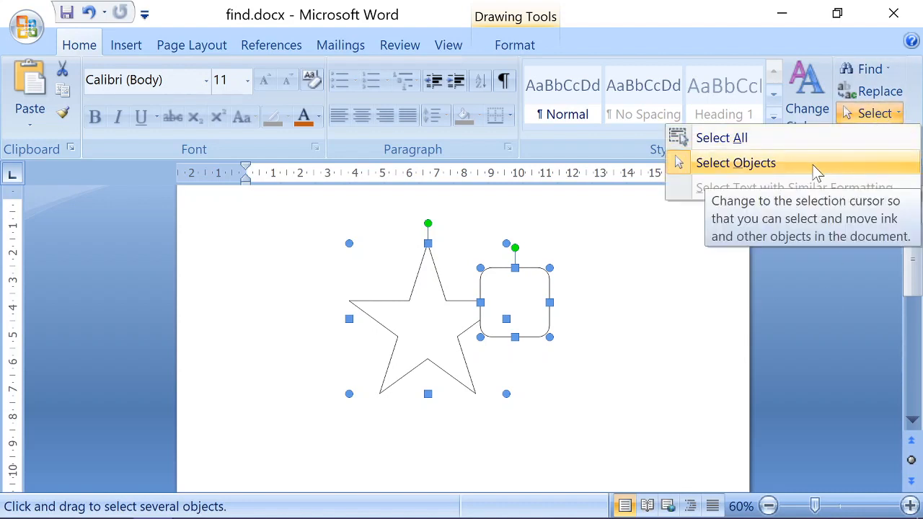
{"action": "left_click", "coordinate": [600, 319]}
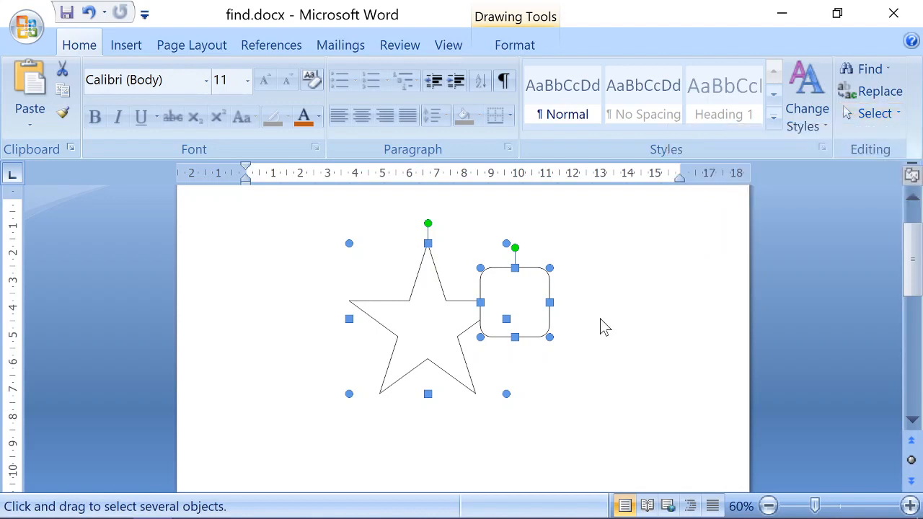
{"action": "left_click", "coordinate": [569, 385]}
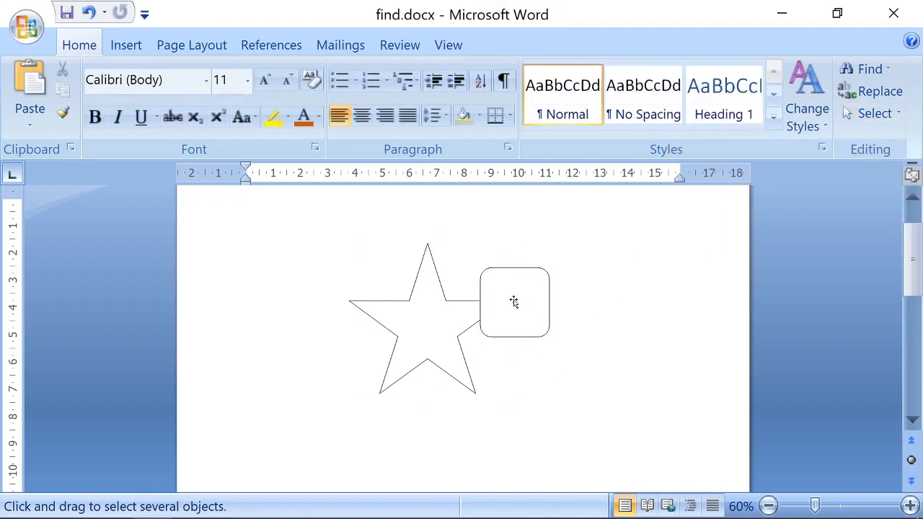
{"action": "left_click", "coordinate": [513, 301]}
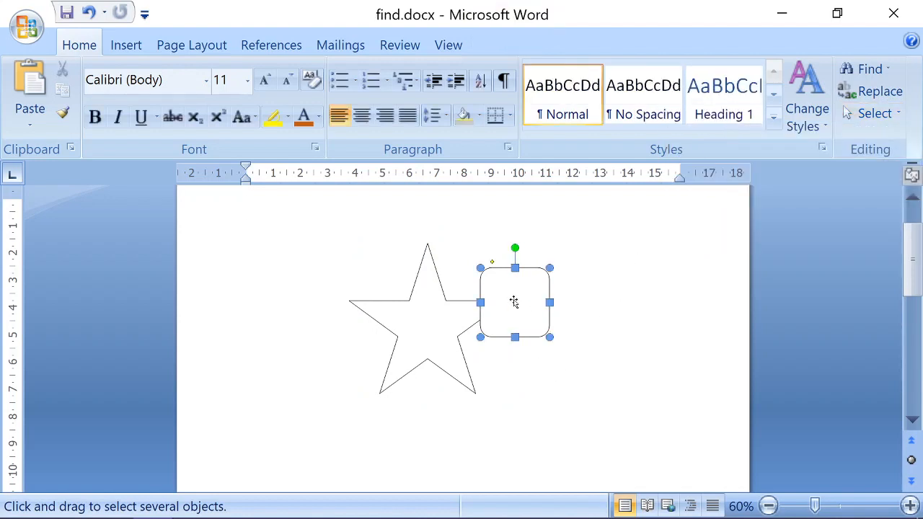
{"action": "left_click", "coordinate": [426, 308]}
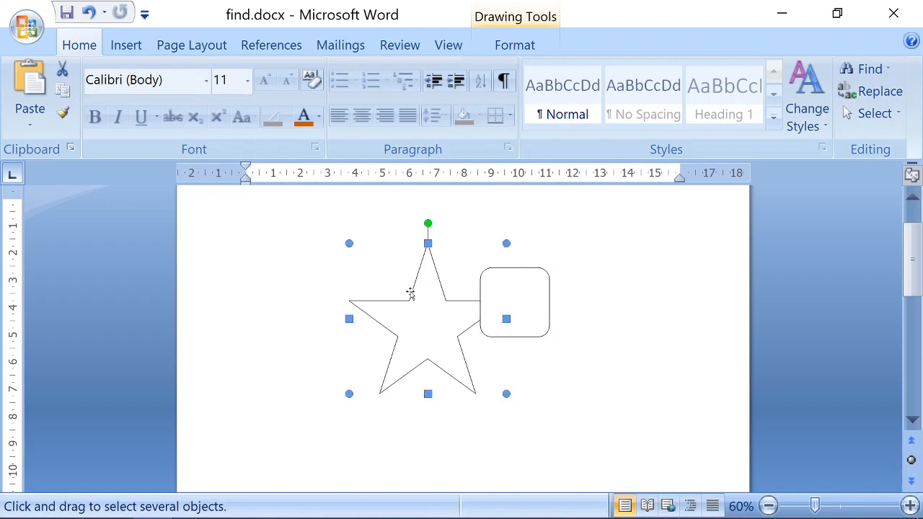
{"action": "left_click_drag", "start_coordinate": [274, 227], "coordinate": [471, 325]}
{"action": "left_click_drag", "start_coordinate": [607, 433], "coordinate": [618, 437]}
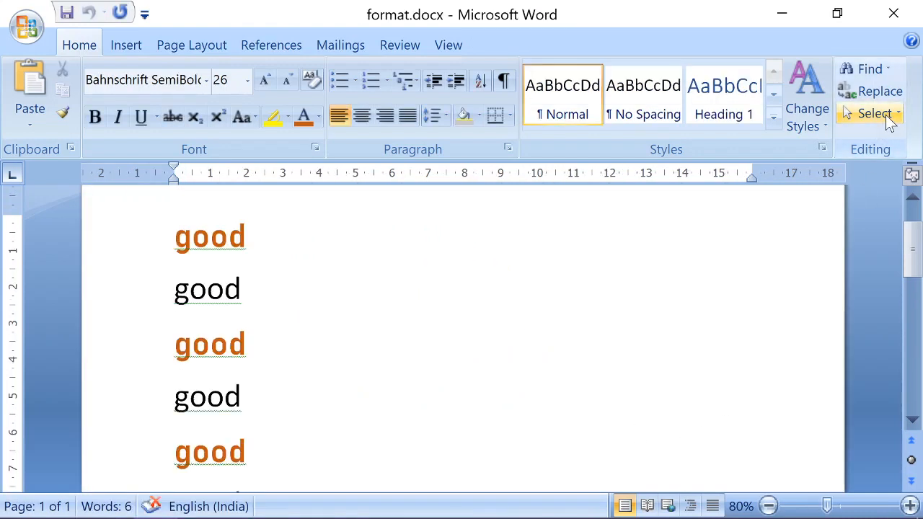
Step: In format.docx, select all text with formatting similar to the first orange "good"
{"action": "left_click", "coordinate": [889, 115]}
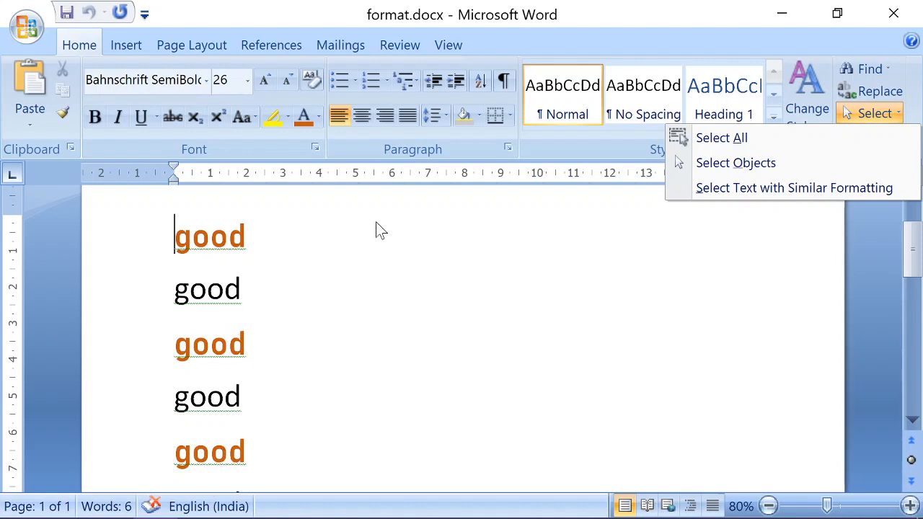
{"action": "left_click", "coordinate": [749, 189]}
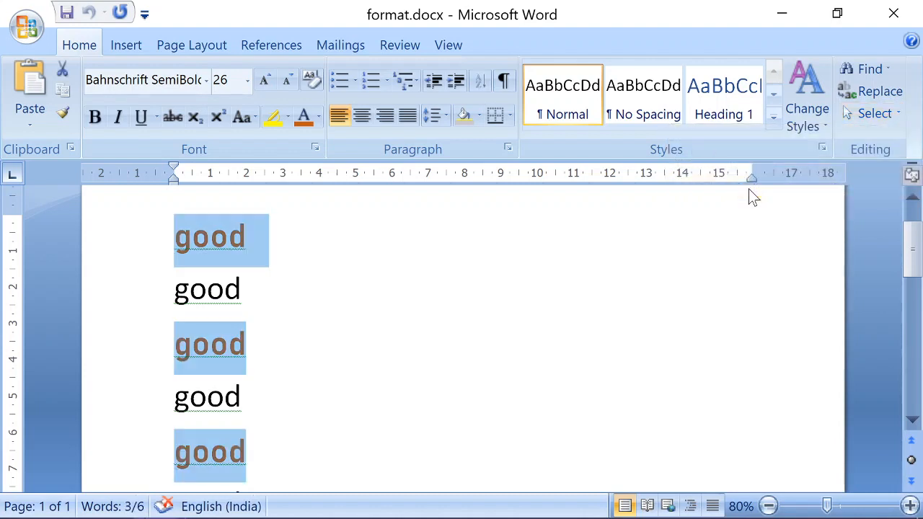